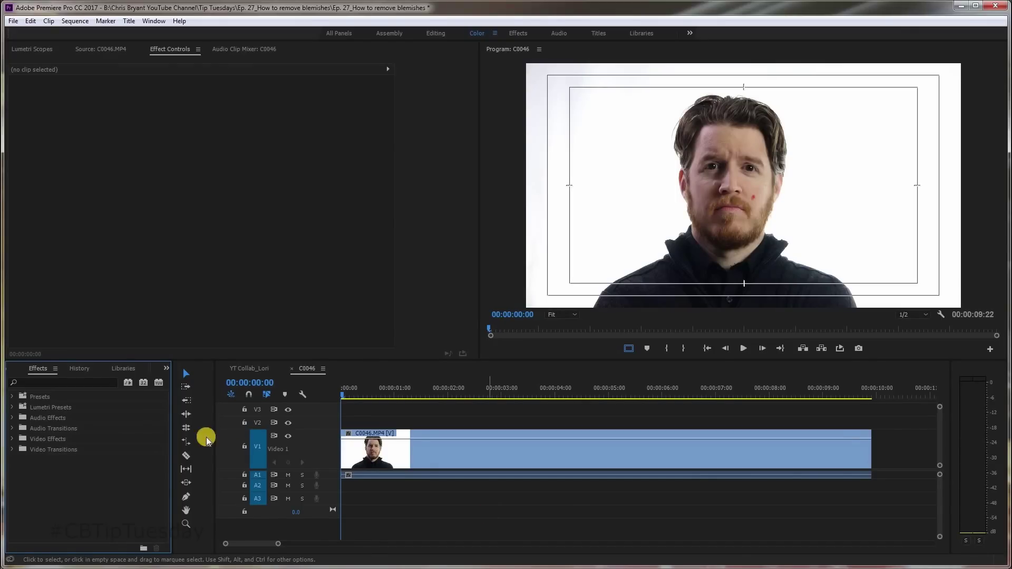
Step: Find the Gaussian Blur effect and apply it to the C0046.MP4 clip on track V1
click(74, 383)
text(gau)
drag(61, 489, 371, 459)
click(42, 233)
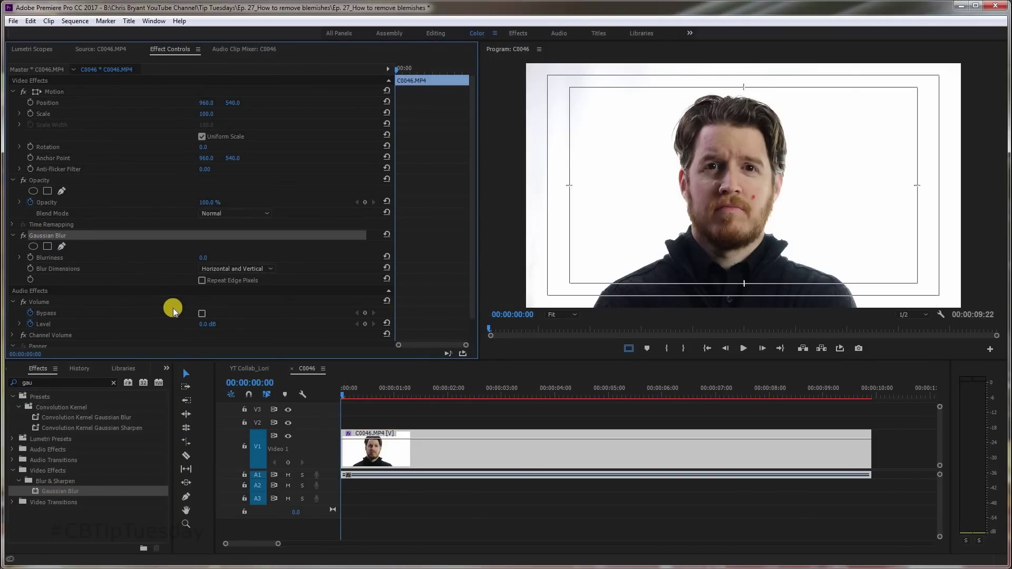
Step: Add an elliptical mask to the clip's Gaussian Blur effect
click(200, 258)
drag(201, 258, 174, 269)
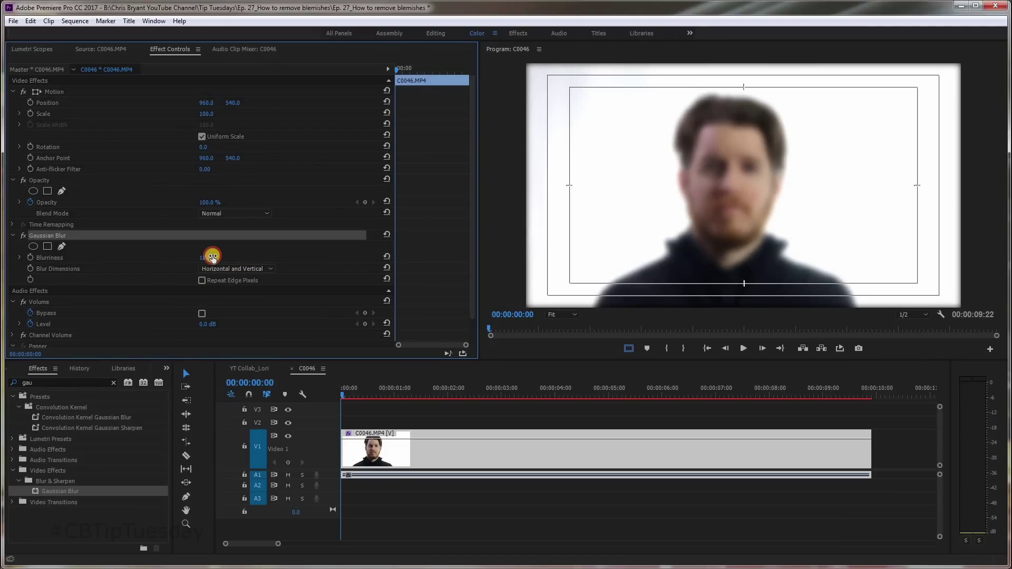
click(33, 247)
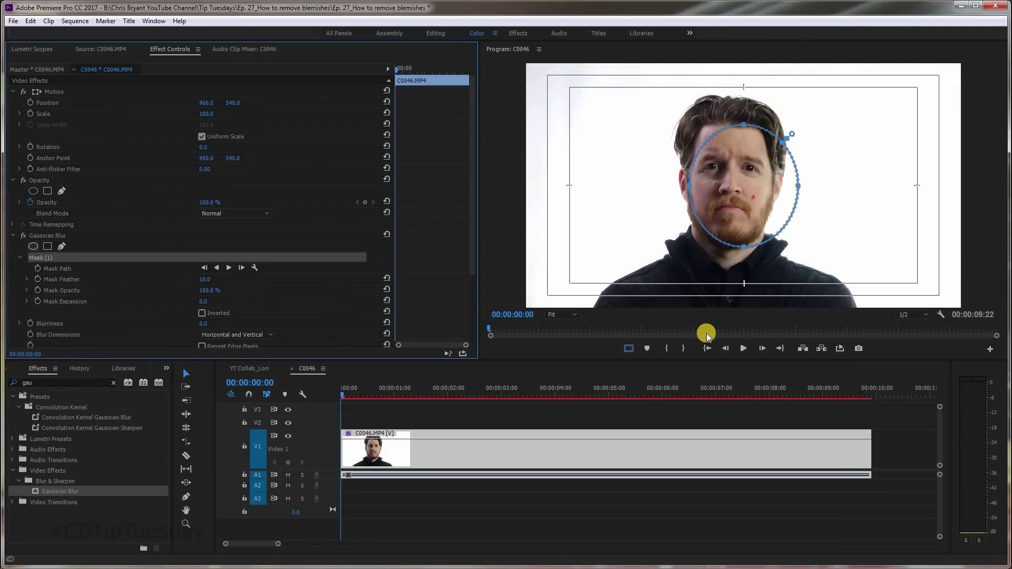
Step: Shrink the blur's elliptical mask and place it around the red blemish on the cheek
drag(701, 360, 693, 433)
click(576, 393)
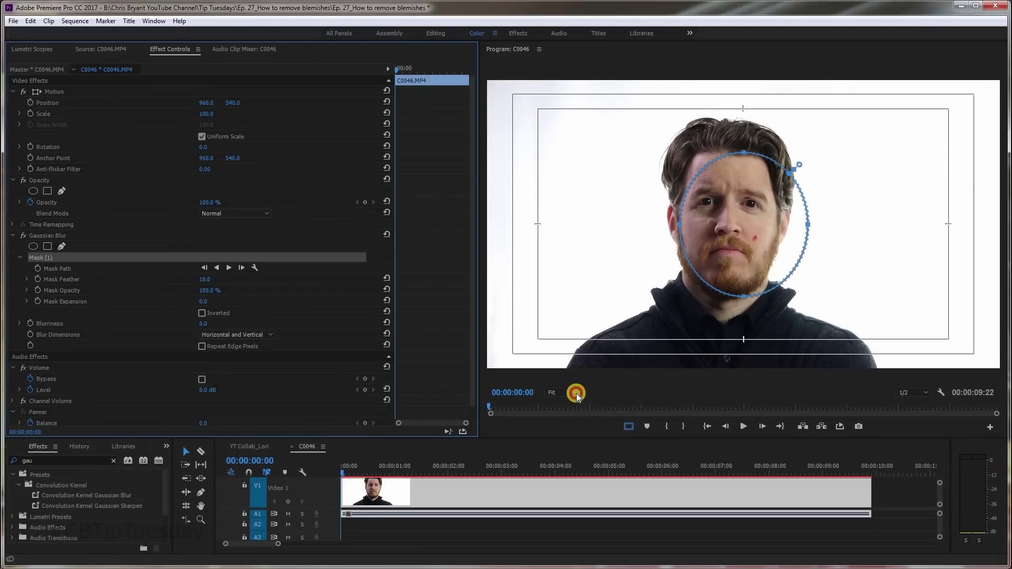
click(578, 478)
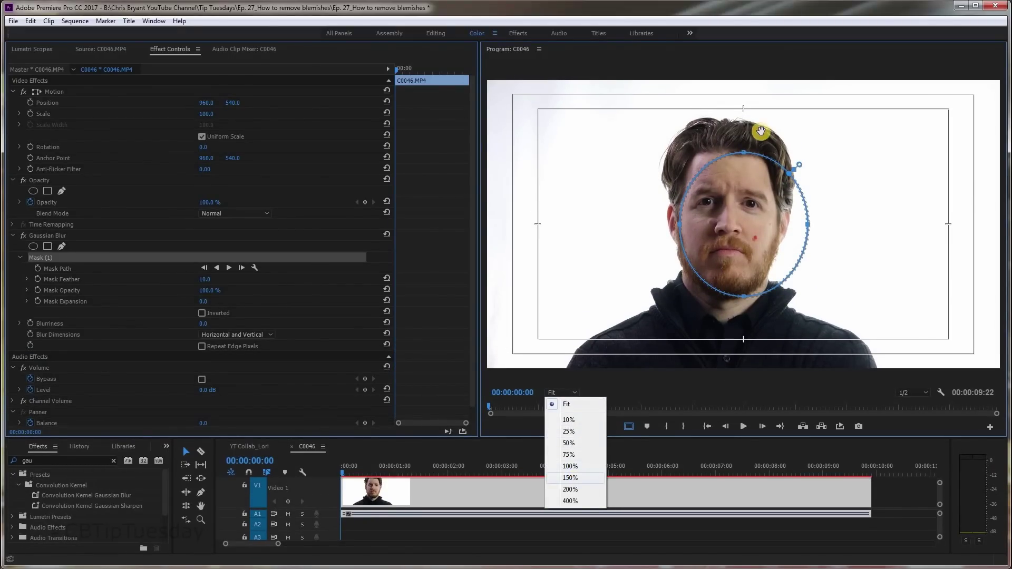
click(573, 394)
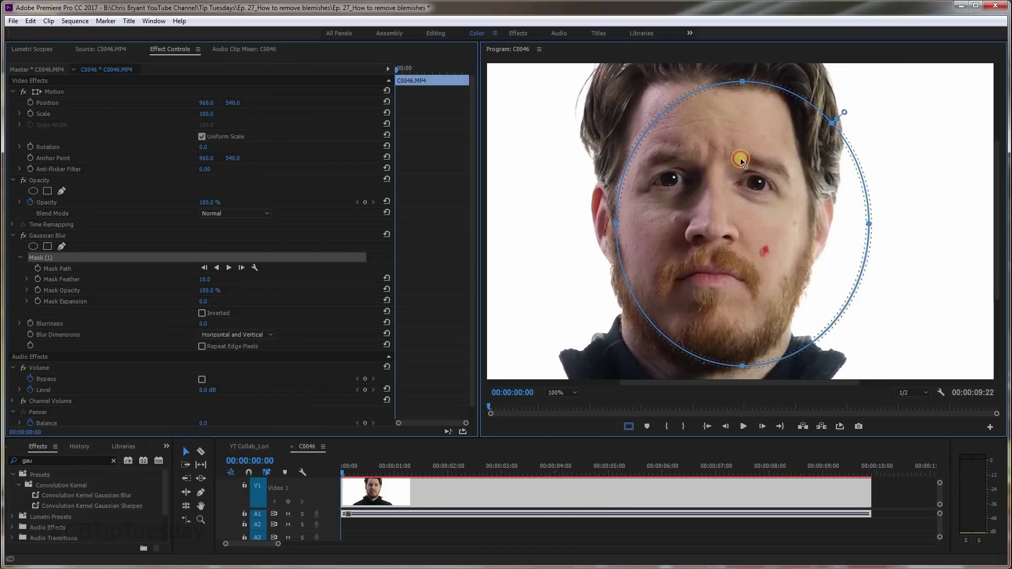
drag(739, 157, 755, 242)
drag(741, 367, 742, 367)
drag(749, 281, 743, 261)
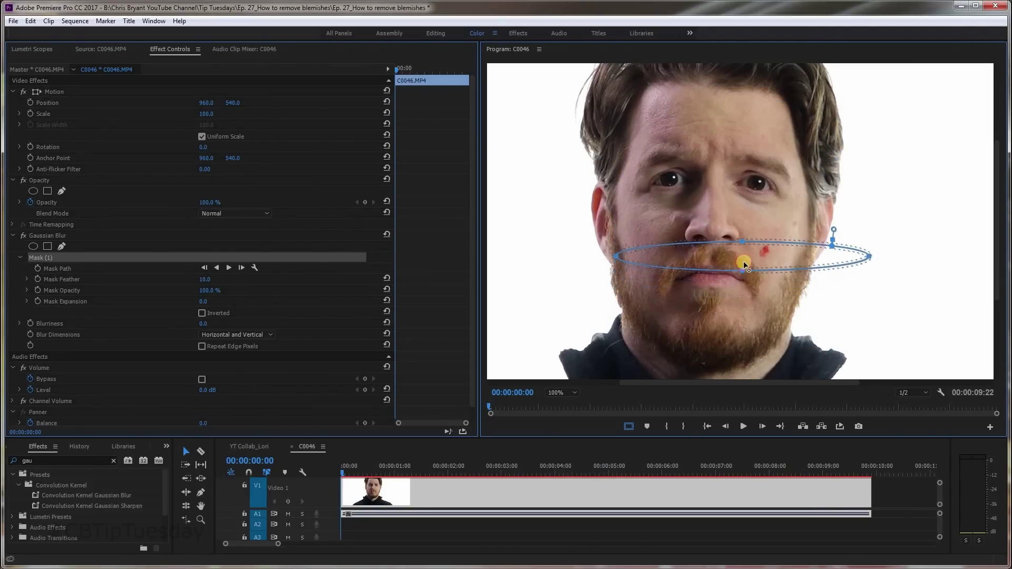
drag(741, 252, 749, 251)
drag(869, 253, 781, 257)
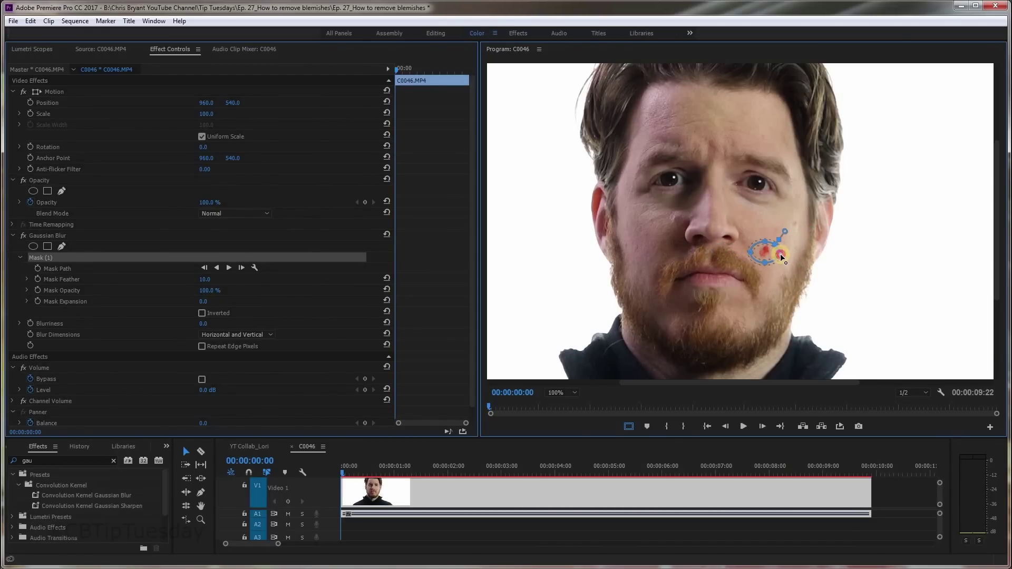
Step: Tighten the blur mask into a small circle around the blemish and set its feather to about 9.2
click(565, 393)
click(582, 476)
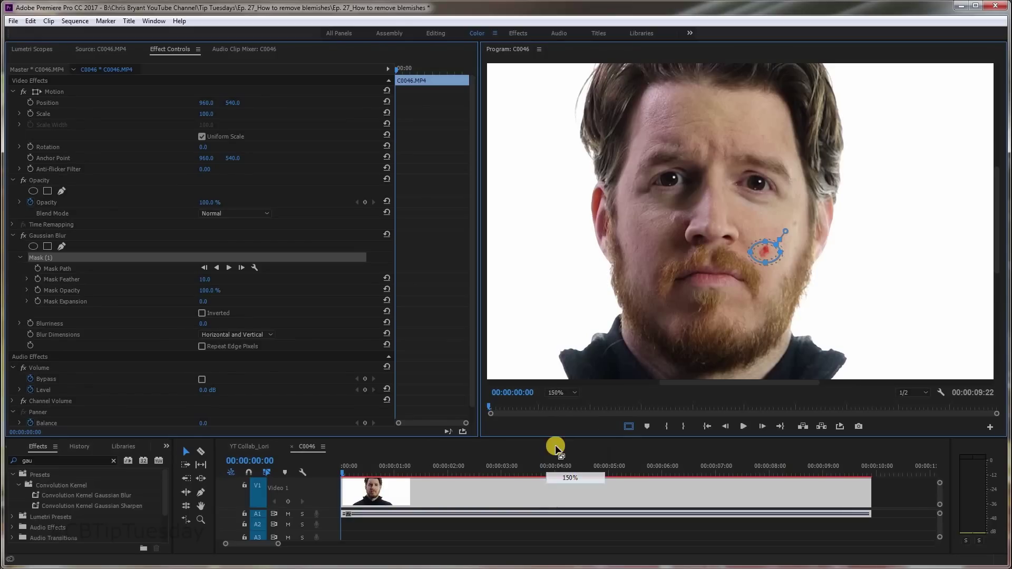
click(565, 392)
click(577, 488)
click(823, 252)
drag(829, 244, 825, 260)
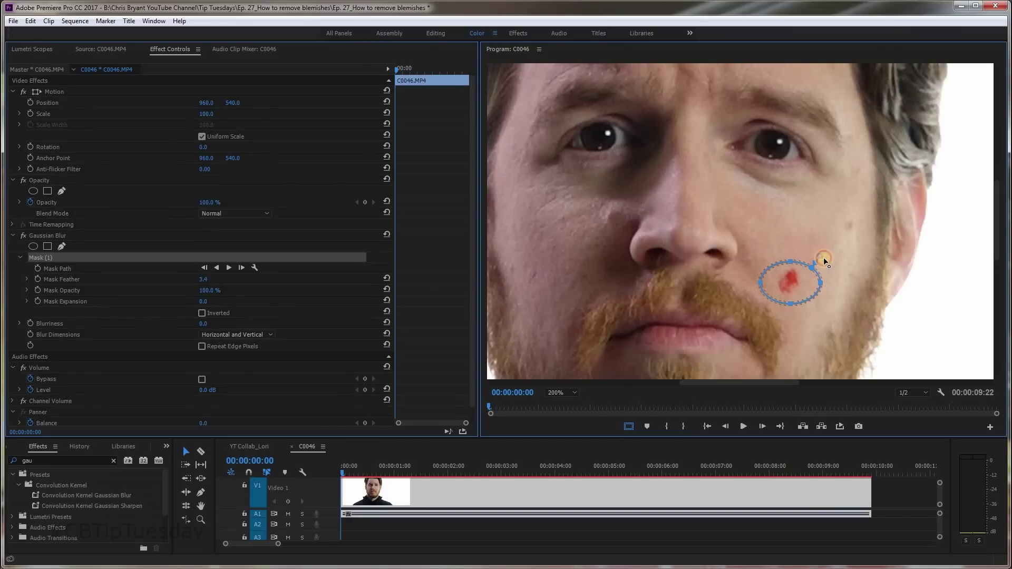
drag(826, 254, 823, 250)
drag(758, 283, 806, 283)
click(778, 307)
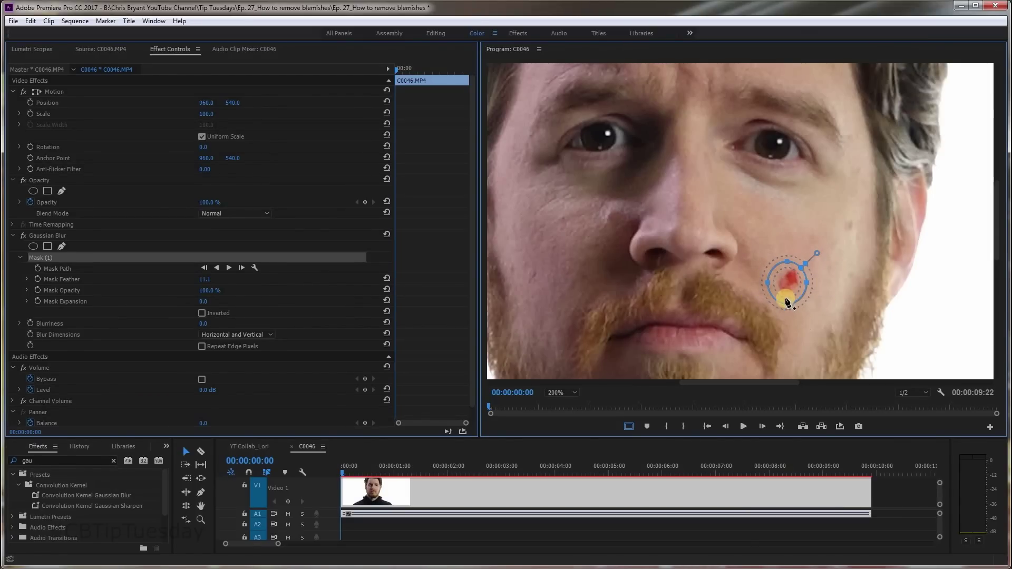
click(820, 259)
drag(820, 252, 815, 254)
Step: Set the Gaussian Blur's blurriness to 41 and review the blemish at full-frame and 150% magnification
scroll(179, 242, down, 1)
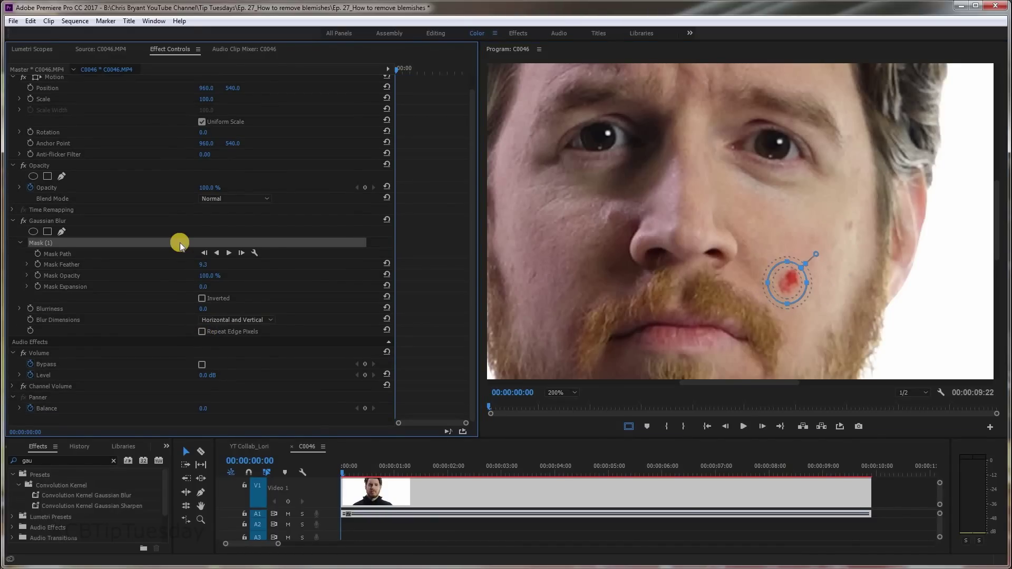
mouse_move(201, 308)
mouse_down()
mouse_move(221, 307)
mouse_move(212, 310)
mouse_up()
click(242, 422)
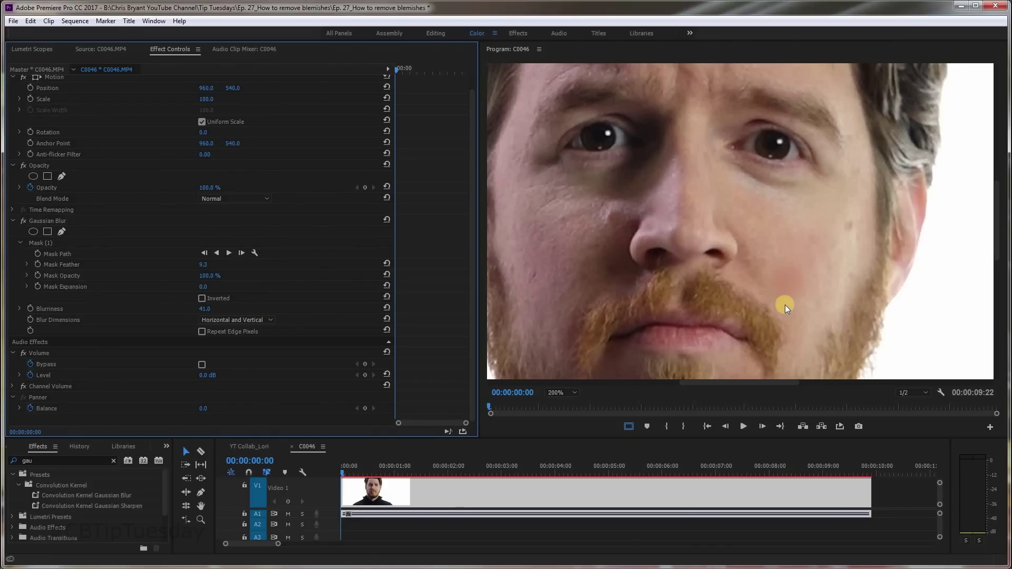
click(563, 395)
click(569, 408)
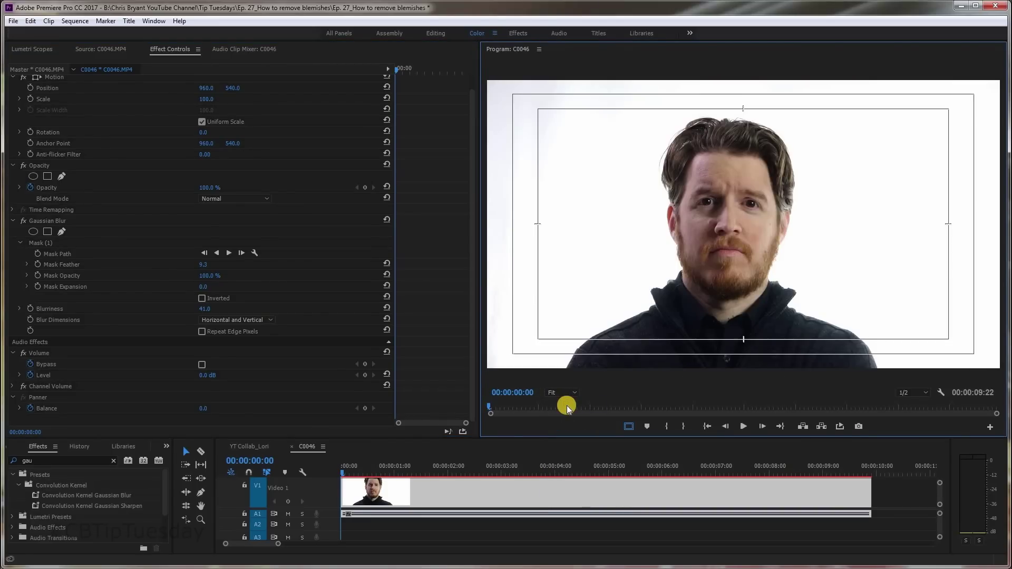
click(562, 392)
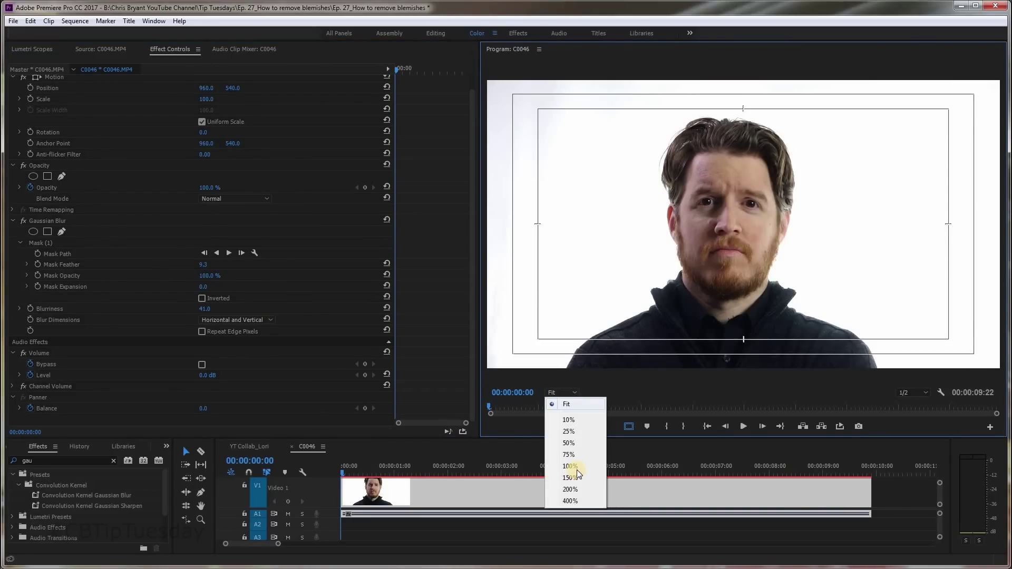
click(574, 477)
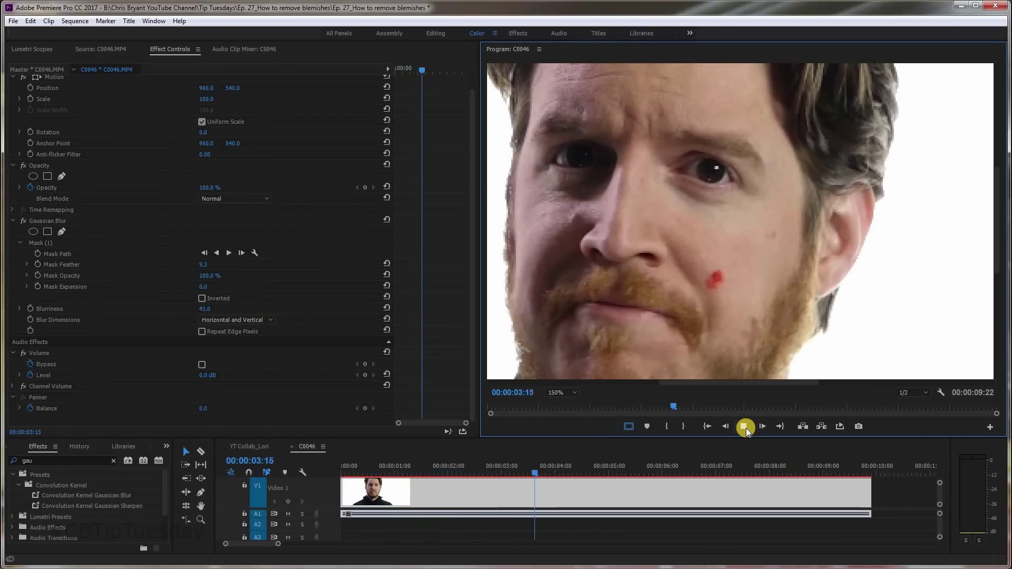
Step: Track the blur mask forward from the start of the clip and stop at about 00:00:05:12
click(341, 469)
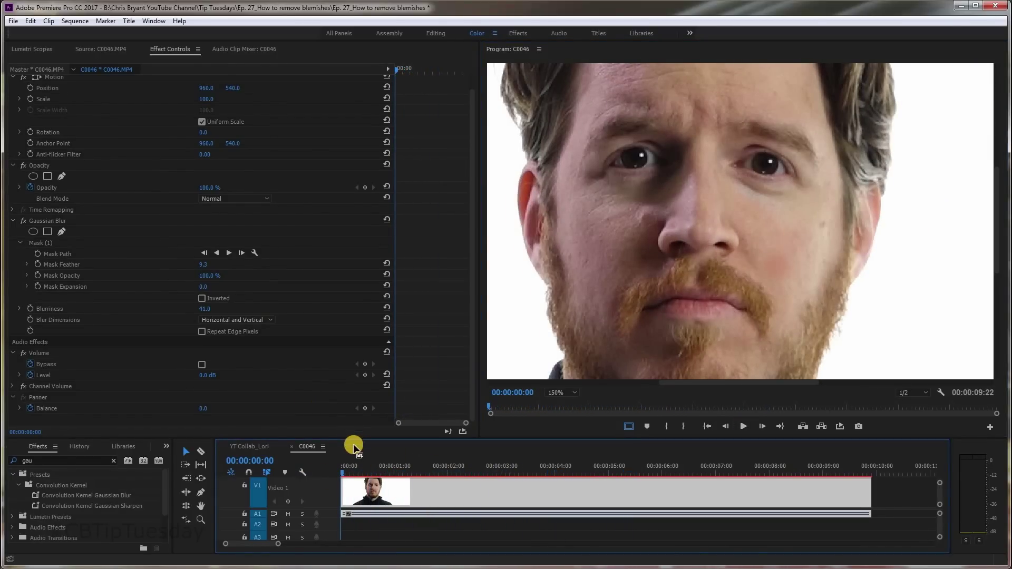
click(138, 242)
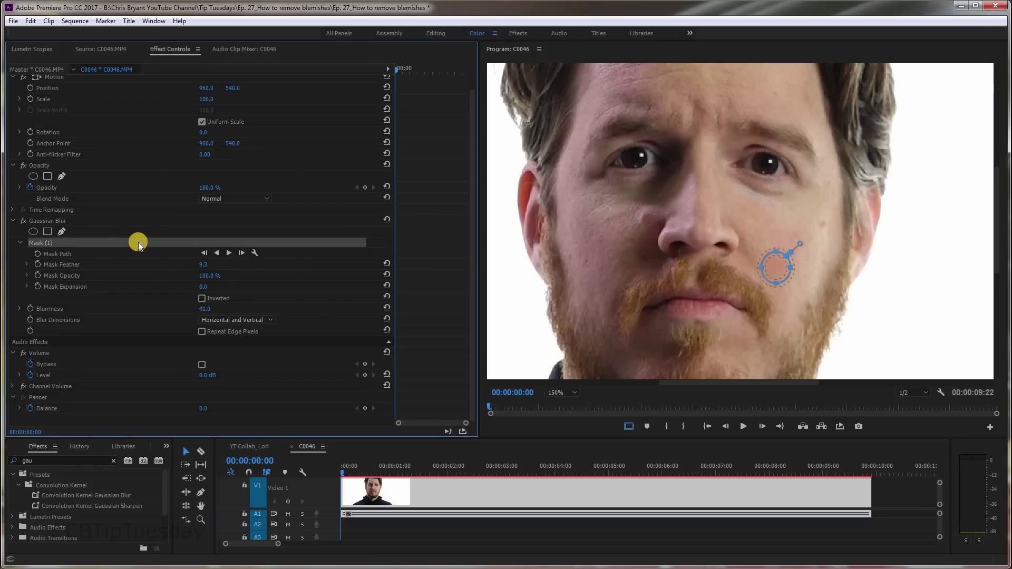
click(230, 254)
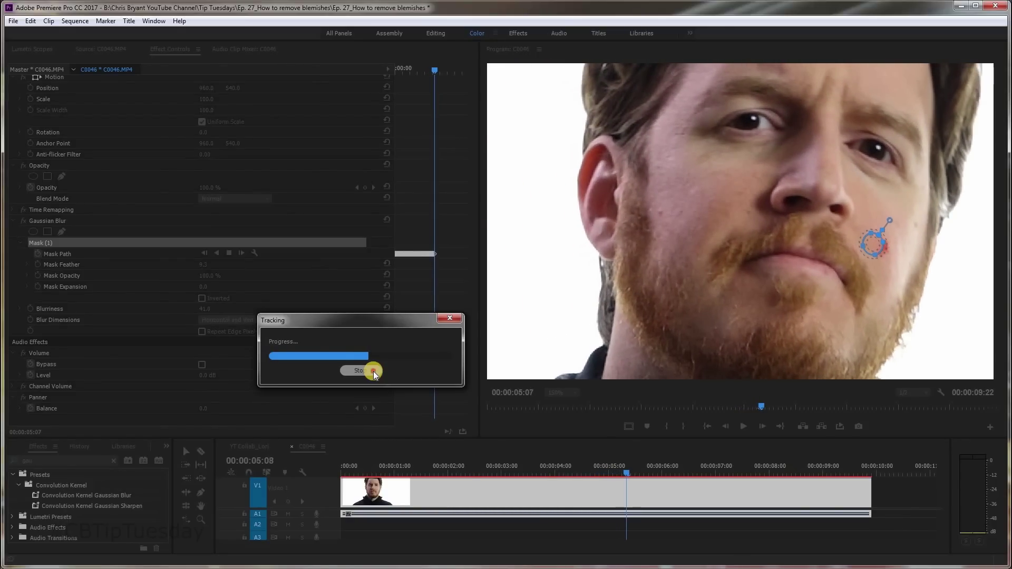
click(373, 371)
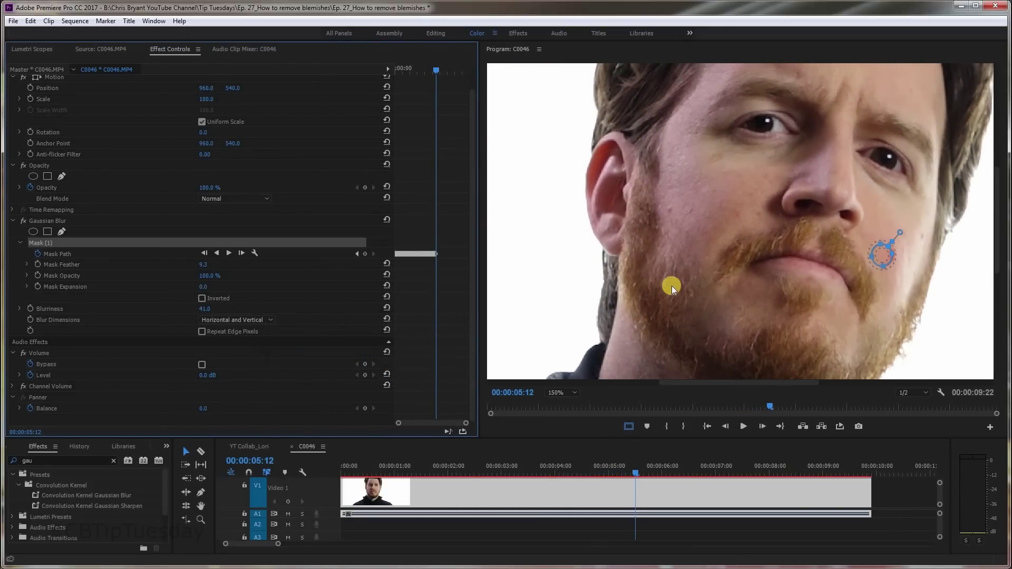
click(292, 419)
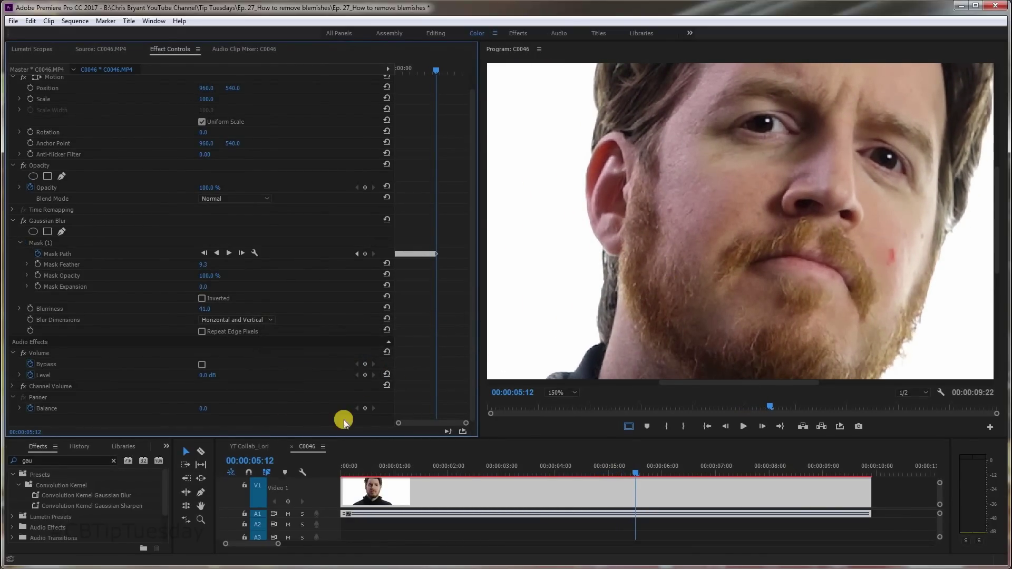
Step: Locate where the tracking starts to drift and re-centre the blur mask on the blemish at 00:00:03:07
click(533, 460)
click(517, 465)
click(500, 466)
mouse_move(516, 467)
mouse_down()
mouse_move(536, 463)
mouse_move(518, 466)
mouse_up()
click(465, 426)
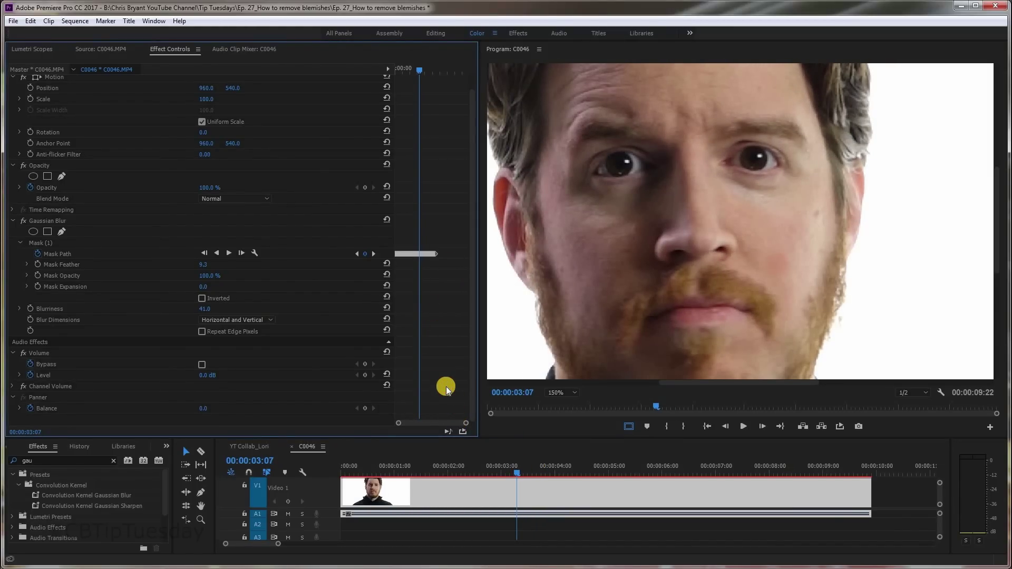
key(=)
key(=)
key(=)
key(=)
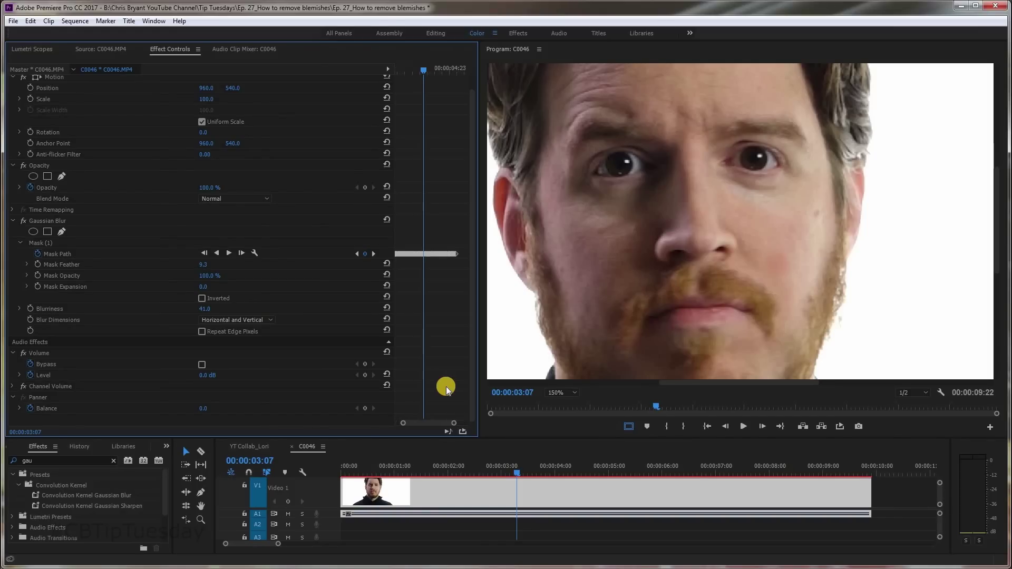
key(=)
click(294, 239)
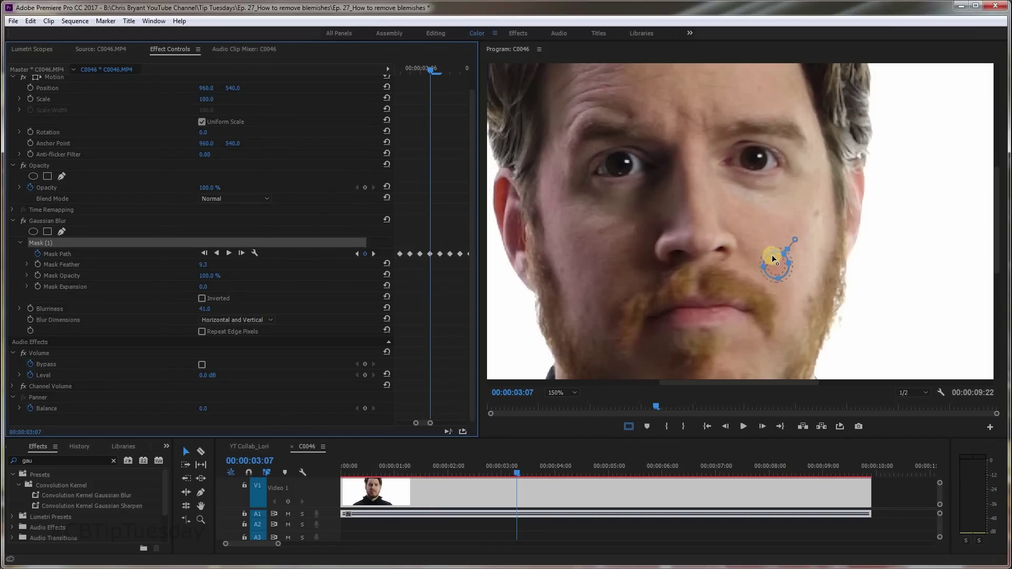
drag(776, 263, 779, 263)
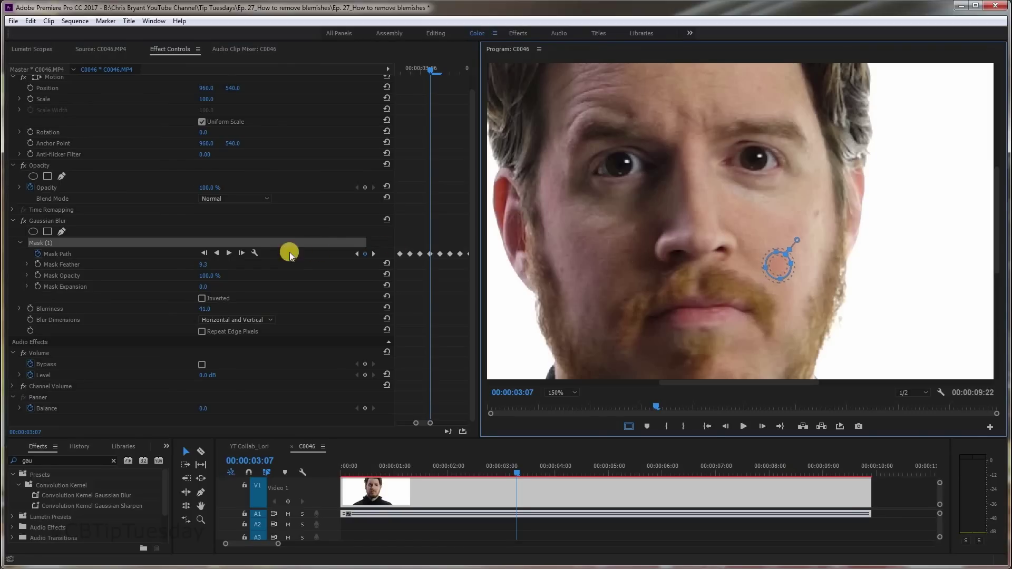
Step: Track the blur mask forward from 00:00:03:07 and stop at about 00:00:05:07
click(229, 252)
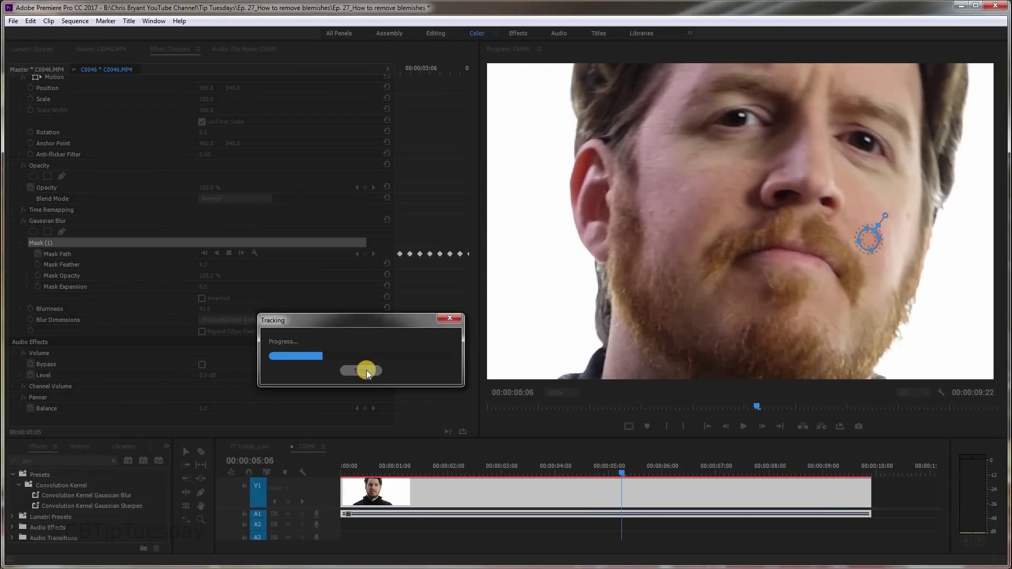
click(365, 370)
click(355, 419)
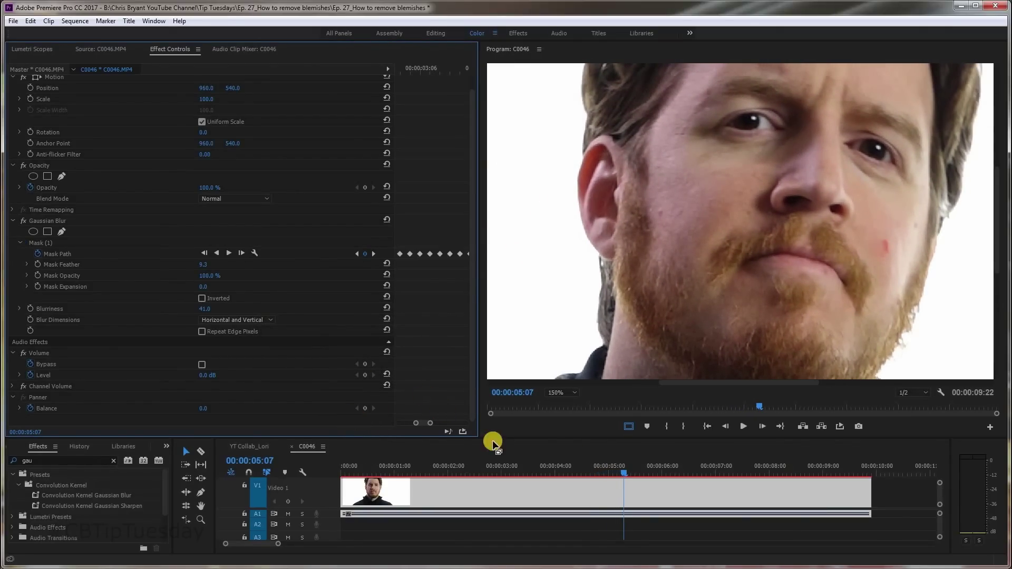
Step: Step through the frames to the next drift and re-centre the blur mask on the blemish at 00:00:05:06
drag(599, 461, 594, 466)
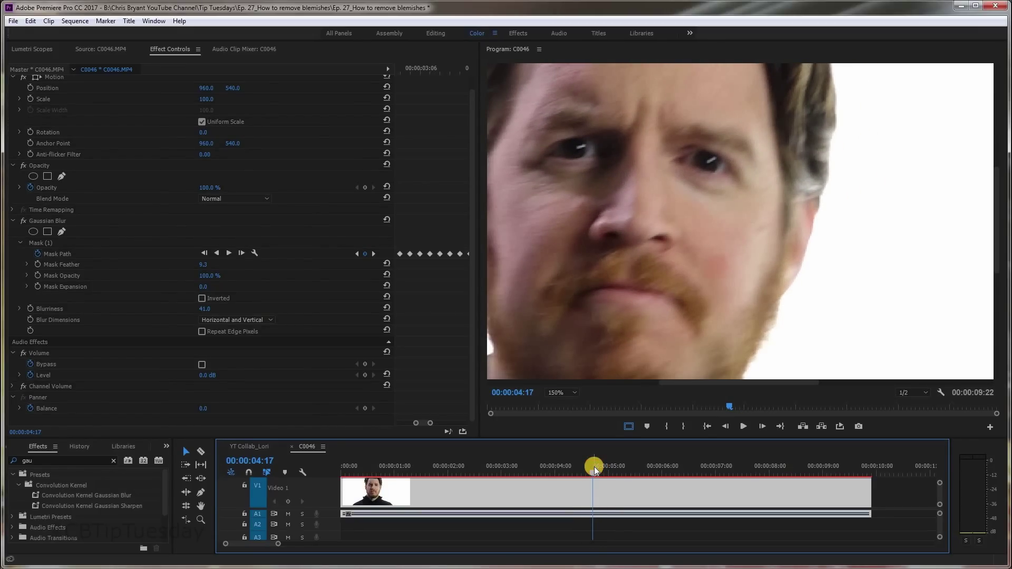
key(Right)
key(Right)
key(Right)
key(Right)
key(Right)
key(Right)
key(Right)
key(Right)
key(Right)
key(Right)
key(Right)
key(Right)
key(Right)
key(Right)
key(Right)
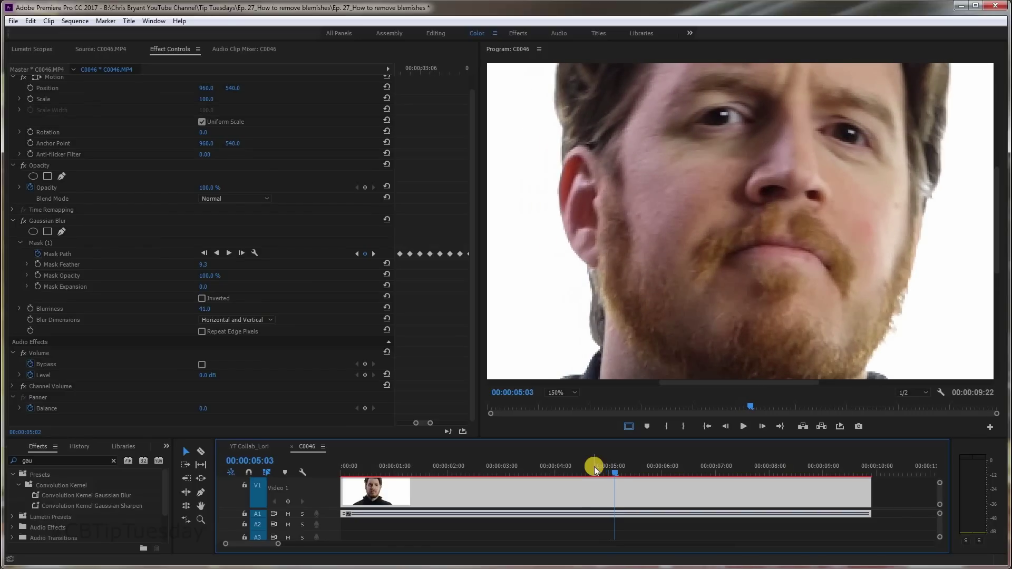
key(Left)
key(Left)
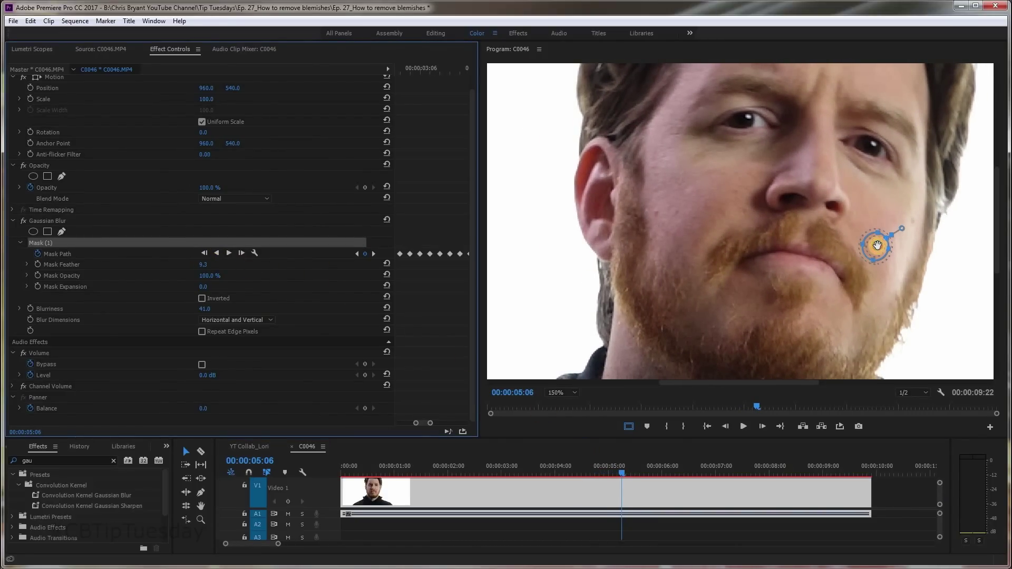
click(877, 245)
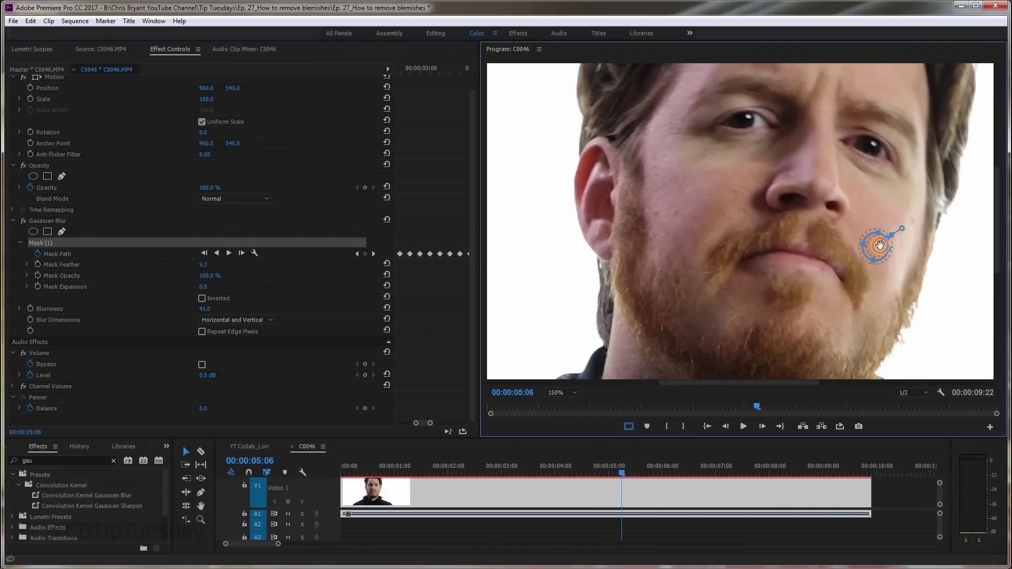
Step: Track the blur mask forward from 00:00:05:06 and stop at about 00:00:06:10
click(227, 253)
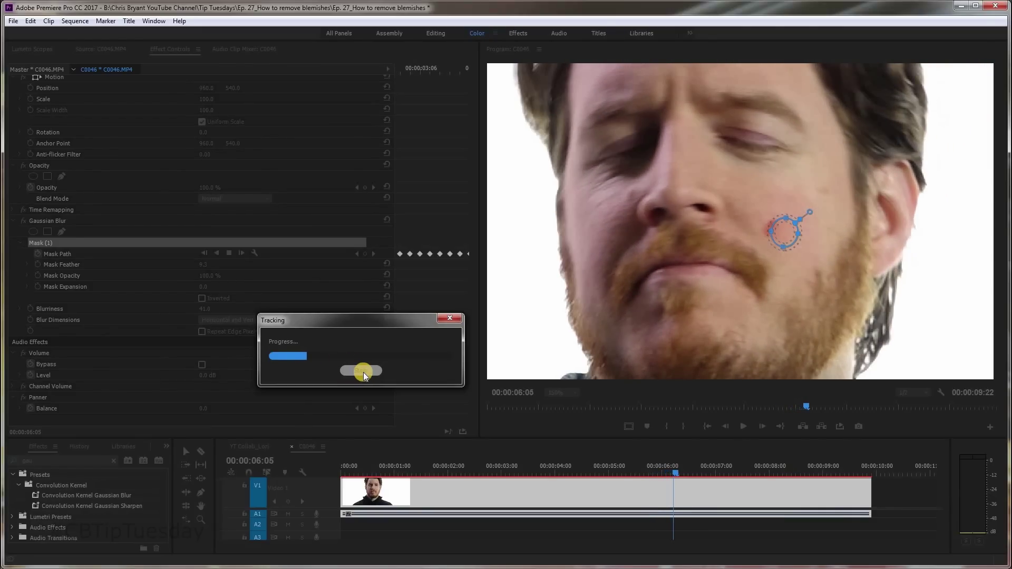
click(362, 372)
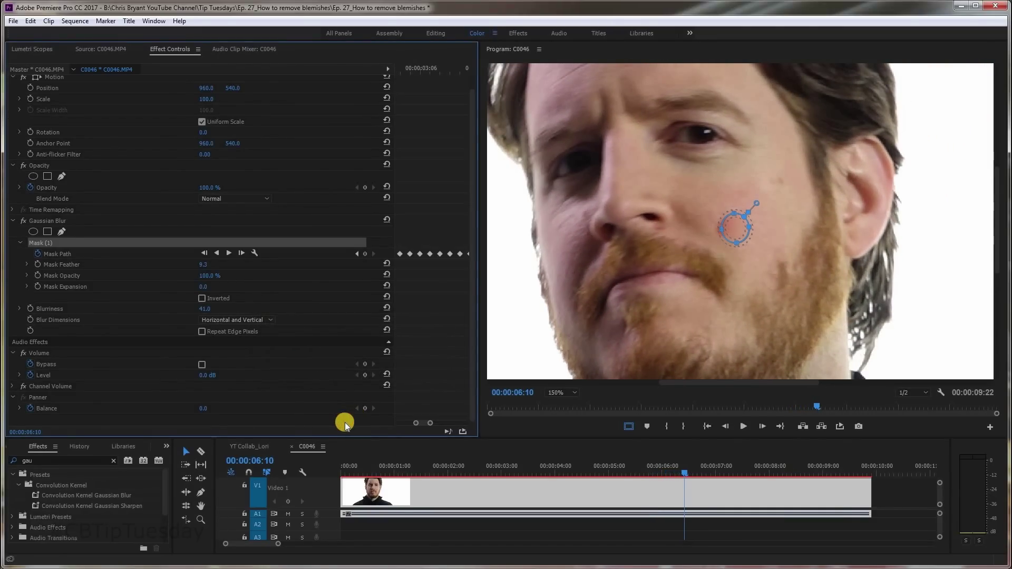
Step: Return to the drift at about 00:00:06:09, track the blur mask forward and stop at about 00:00:06:18
click(627, 488)
mouse_move(682, 463)
mouse_down()
mouse_move(672, 466)
mouse_move(681, 469)
mouse_up()
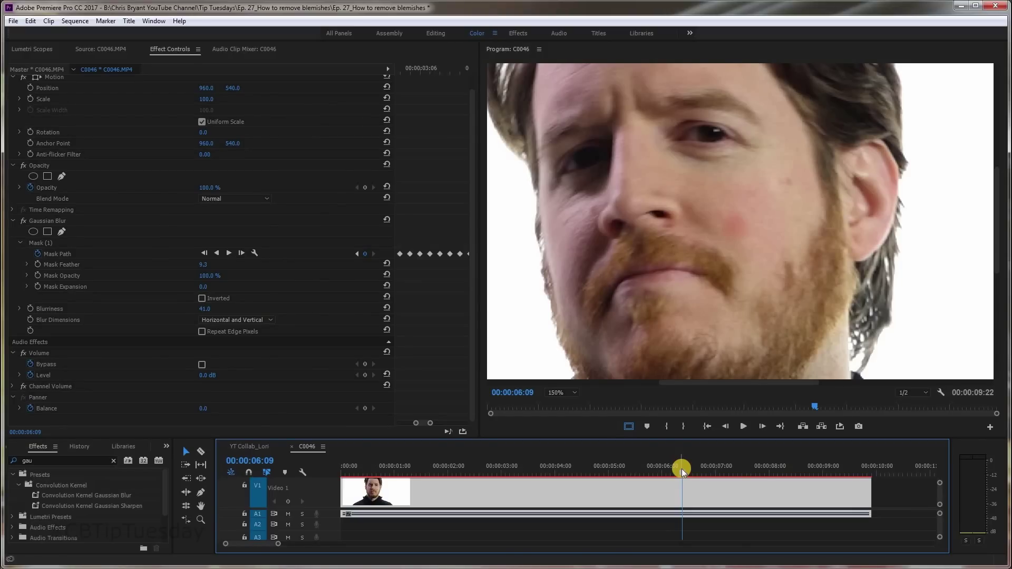
drag(682, 468, 683, 471)
click(228, 253)
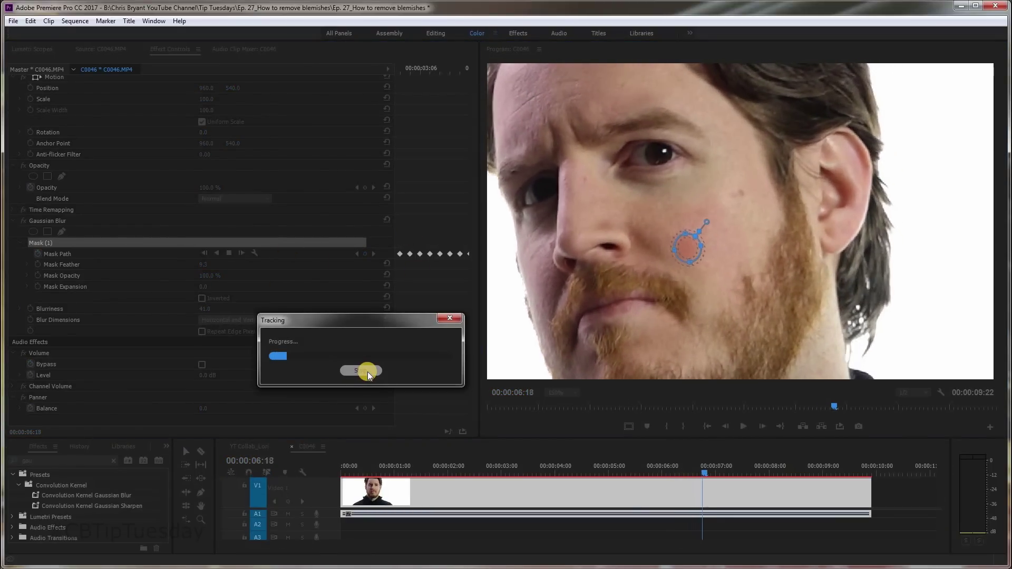
click(367, 372)
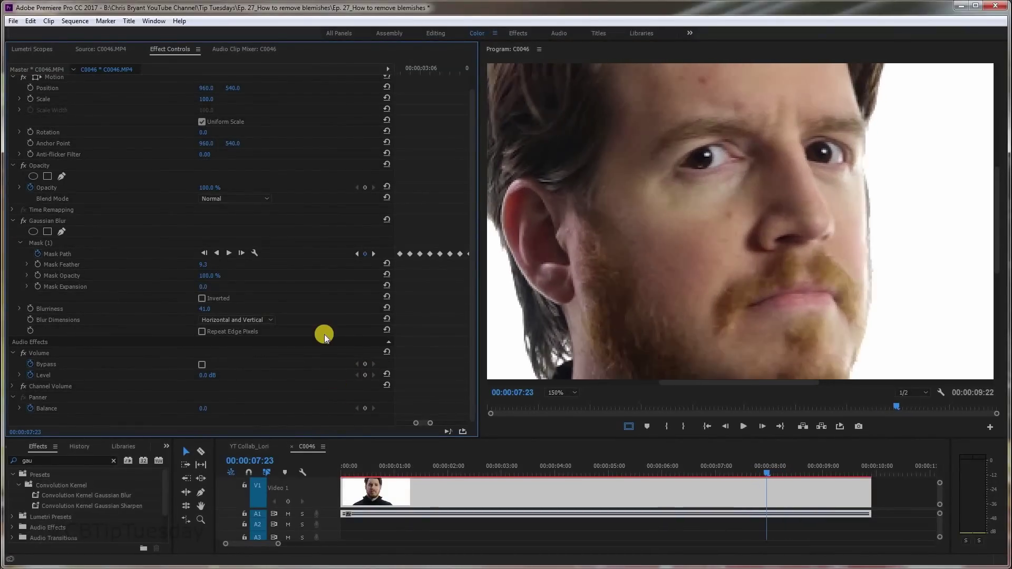
Step: Re-centre the blur mask on the blemish wherever it drifts from 00:00:07:23 onward and track it forward in short runs to about 00:00:08:17
drag(874, 255, 808, 261)
click(241, 253)
click(869, 256)
click(229, 252)
click(361, 371)
click(861, 259)
click(229, 253)
click(372, 372)
click(228, 253)
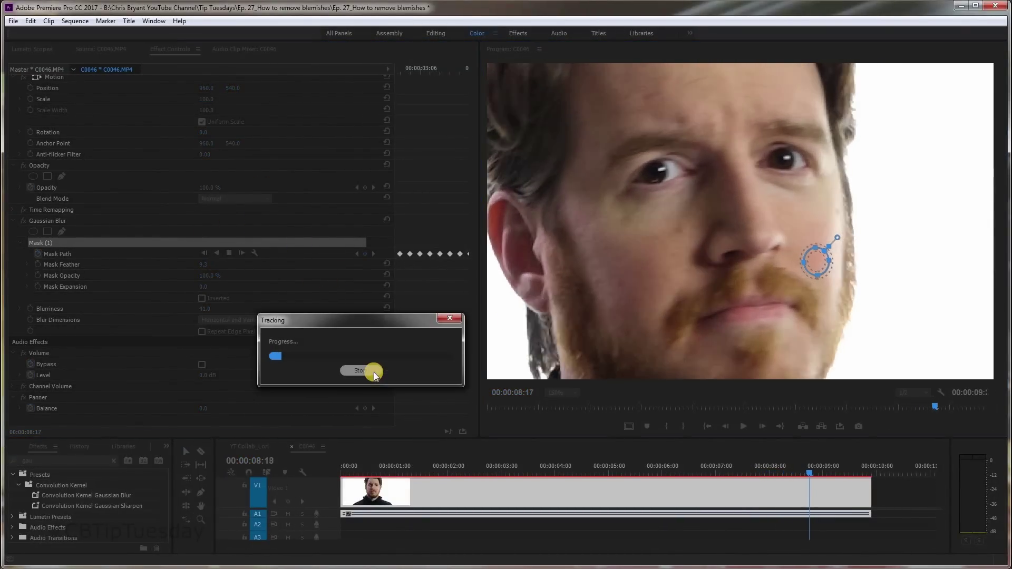
Step: Check the tracking around 00:00:08:14, re-centre the blur mask on the blemish and continue tracking it forward
click(609, 468)
key(space)
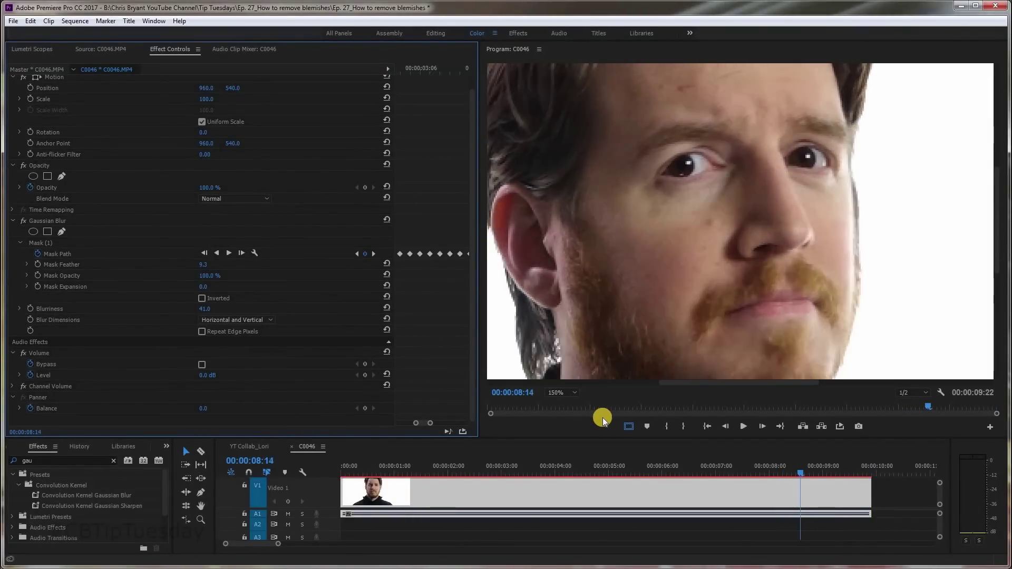
key(space)
click(242, 253)
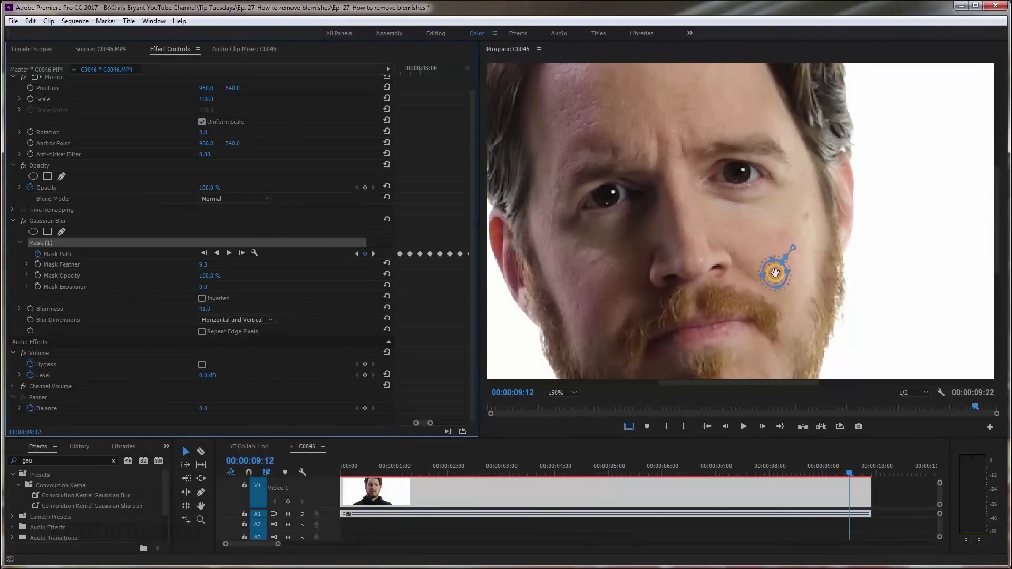
drag(773, 272, 772, 257)
click(229, 253)
Step: Play the clip from its start to check the mask, and track the blur mask forward again from 00:00:08:23
click(325, 469)
key(Home)
key(space)
click(562, 392)
click(643, 463)
key(space)
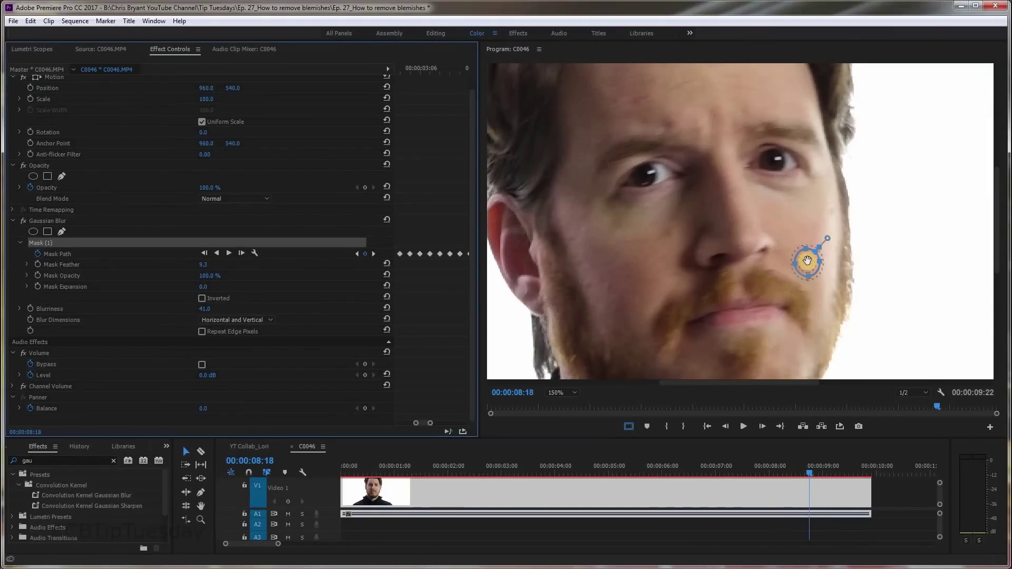
click(229, 253)
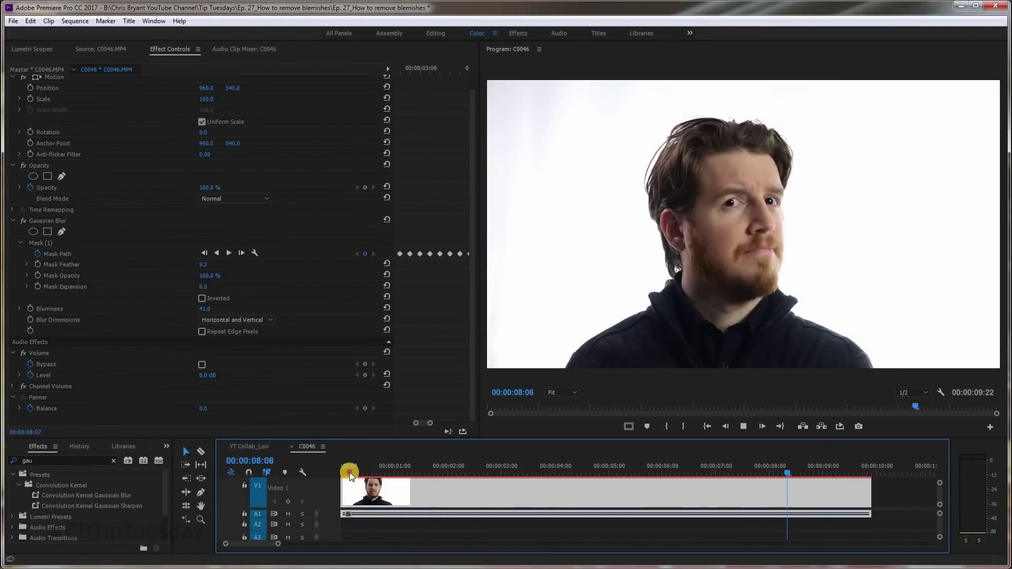
Step: Play the whole clip at Fit zoom and compare the face with Gaussian Blur off and on
click(334, 473)
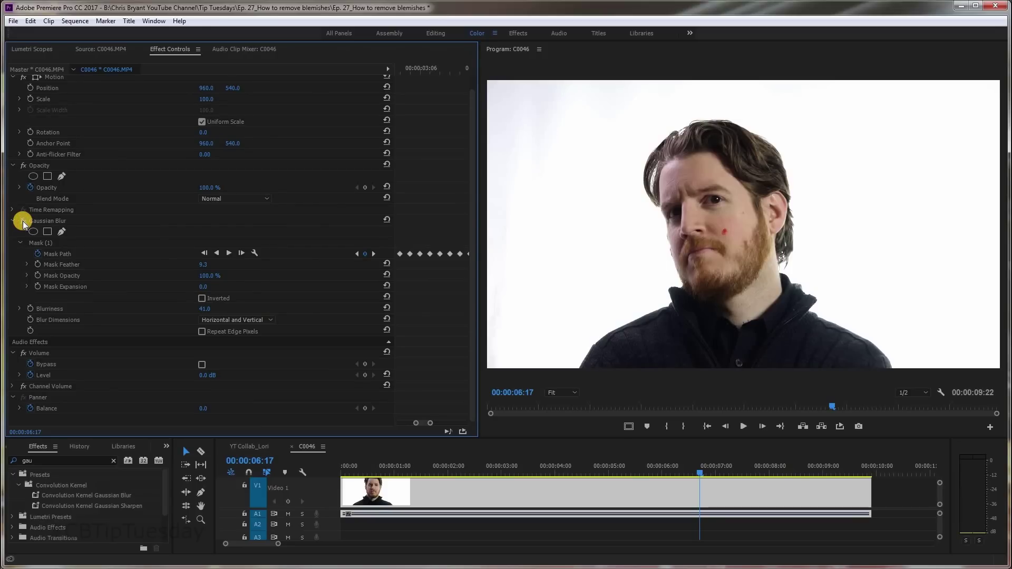
key(space)
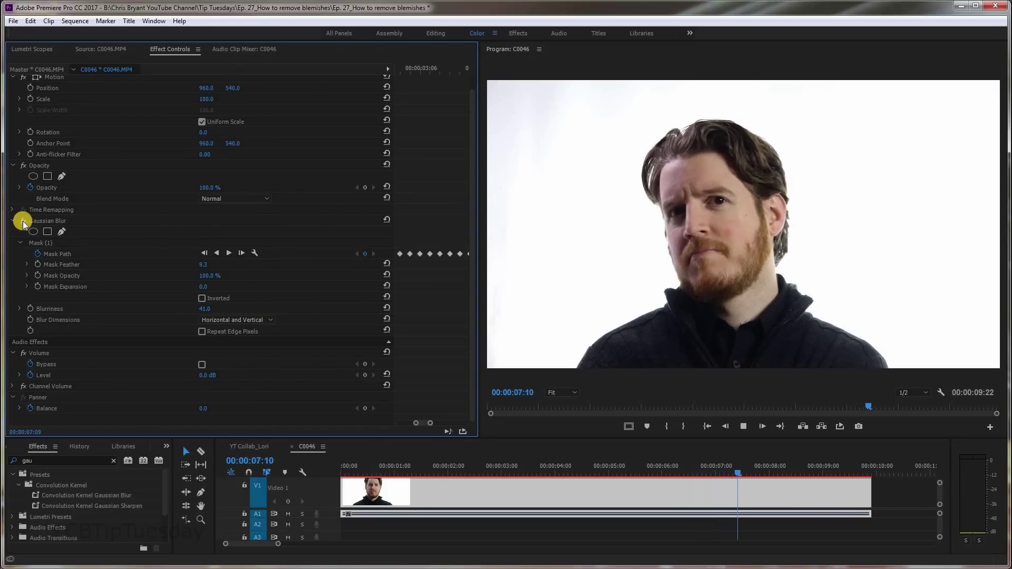